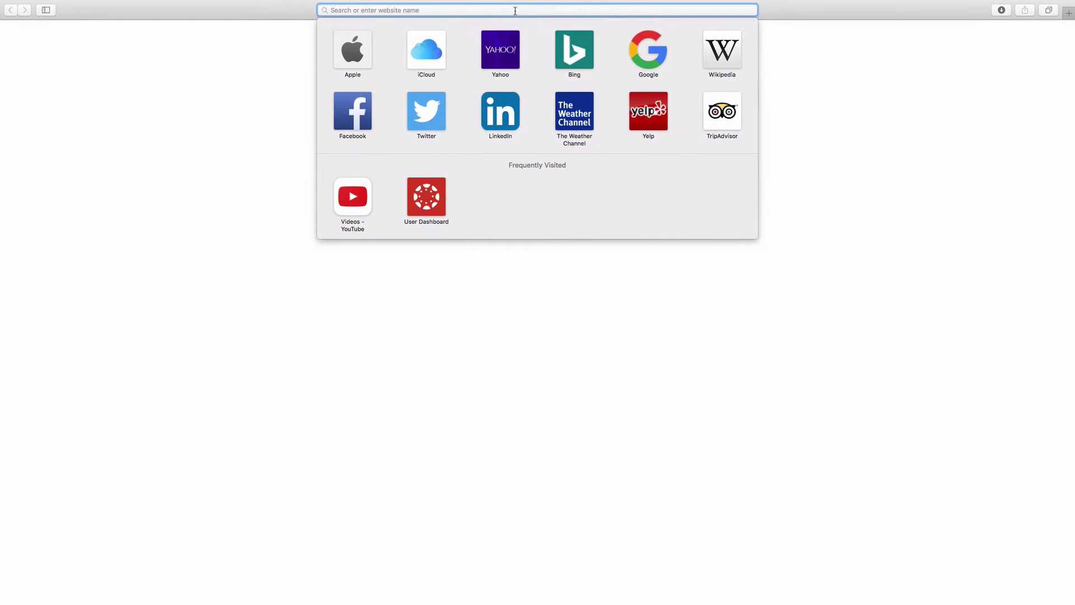
type("www.google")
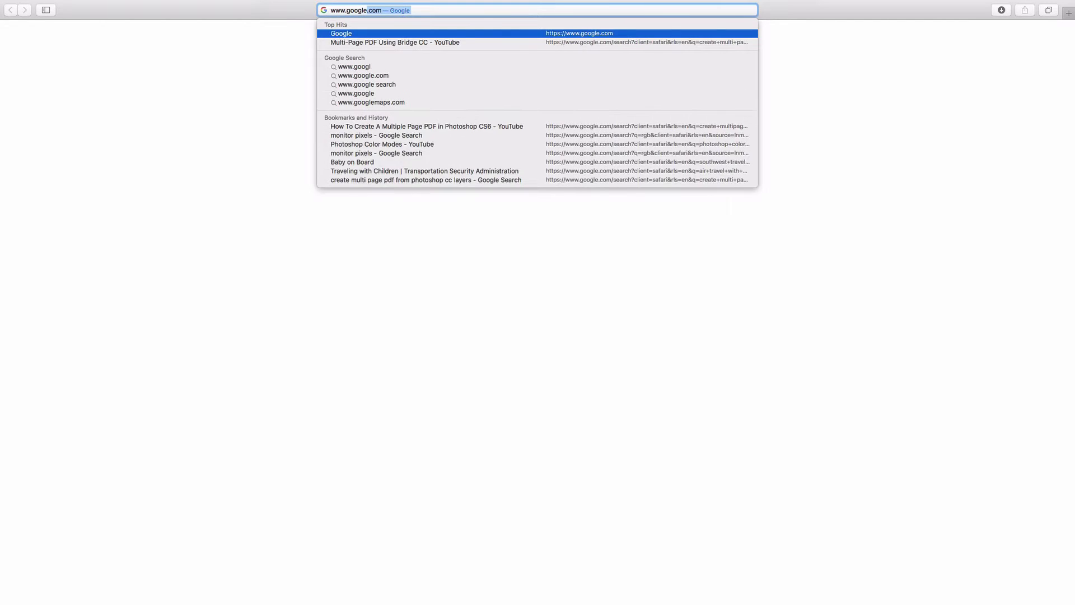
type(".com")
key("Return")
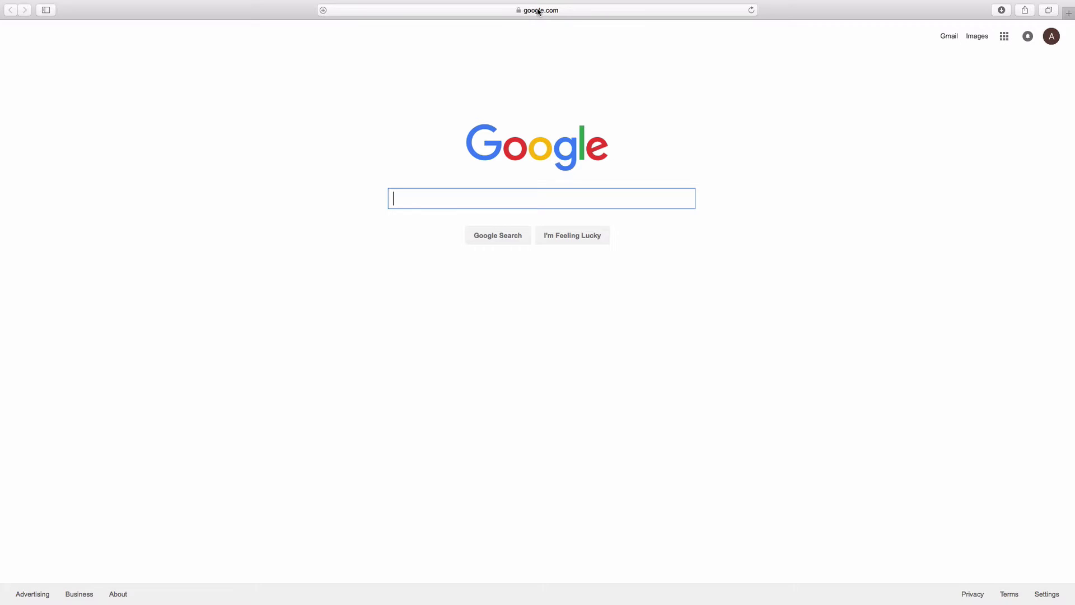
Go to godaddy.com to see its domain search and .com, .net, .online, .club prices.
left_click(538, 10)
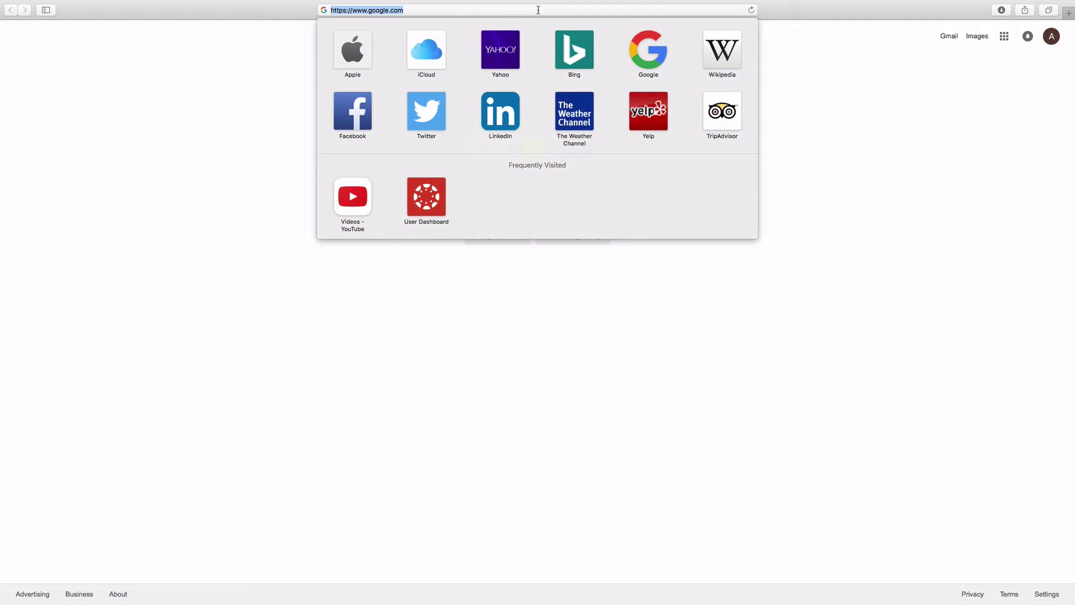
type("godaddy.com")
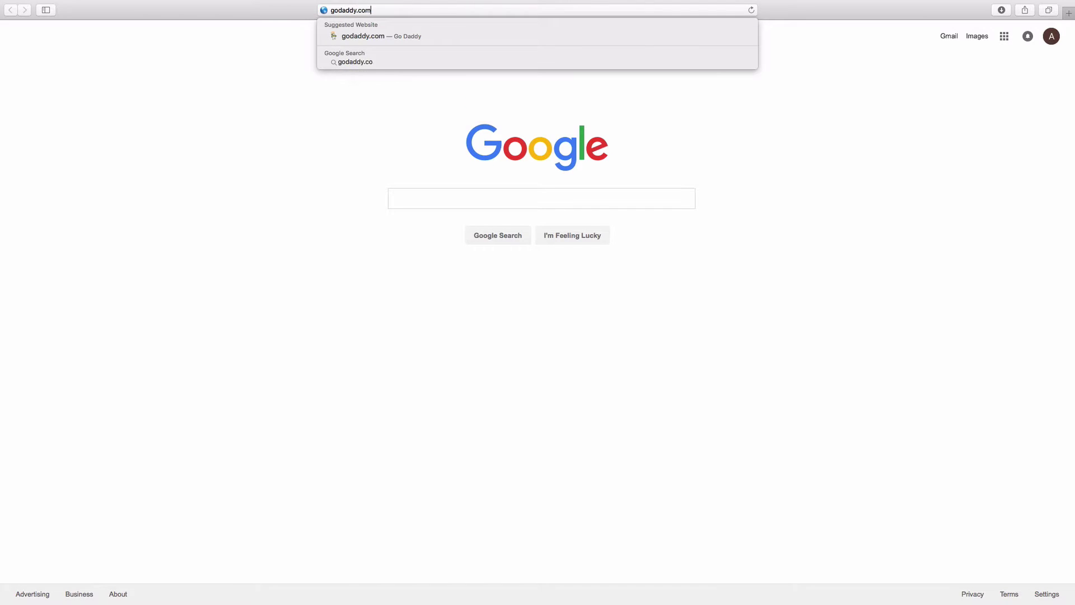
key("Return")
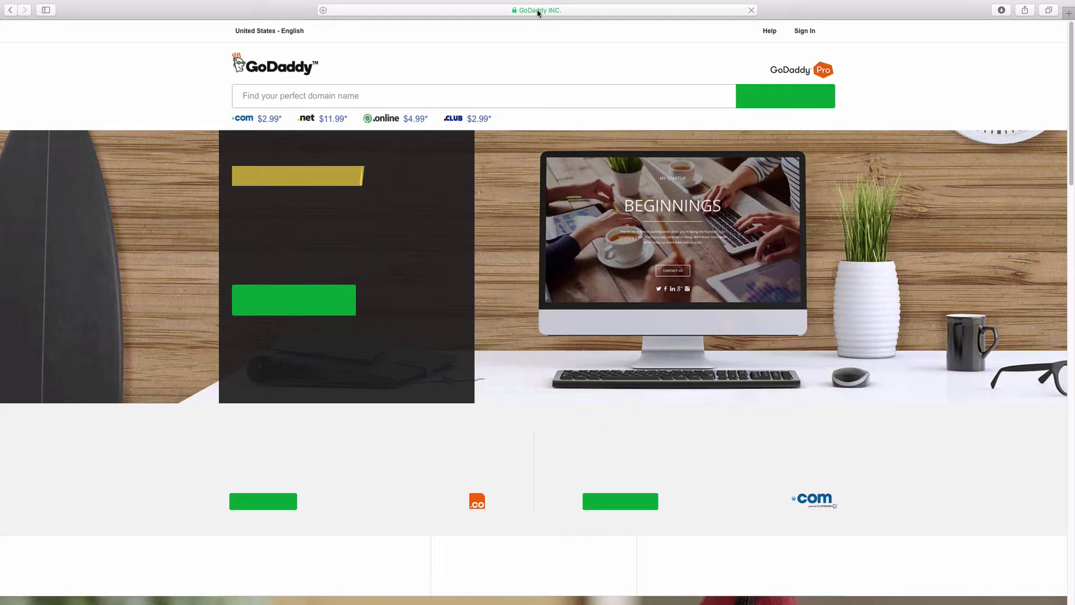
Load namecheap.com to compare its domain-name search offering.
left_click(536, 11)
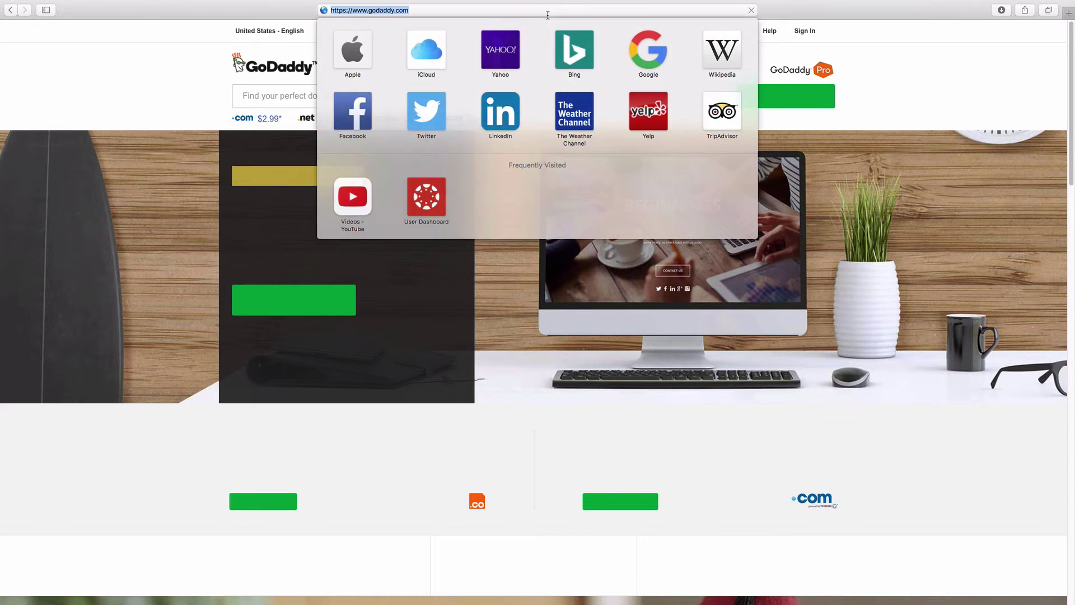
type("name")
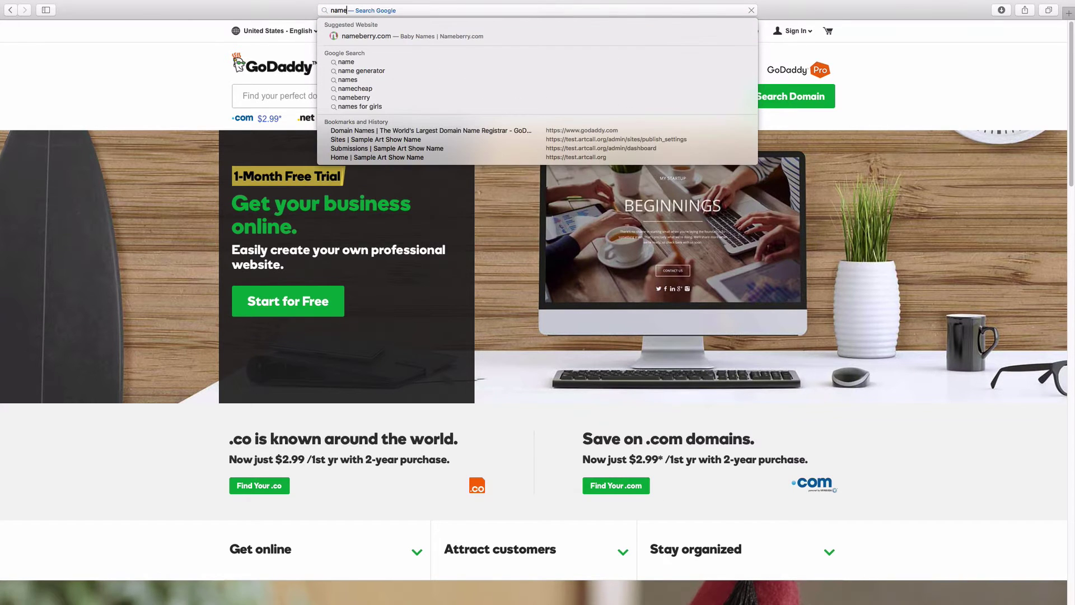
type("cheap.com")
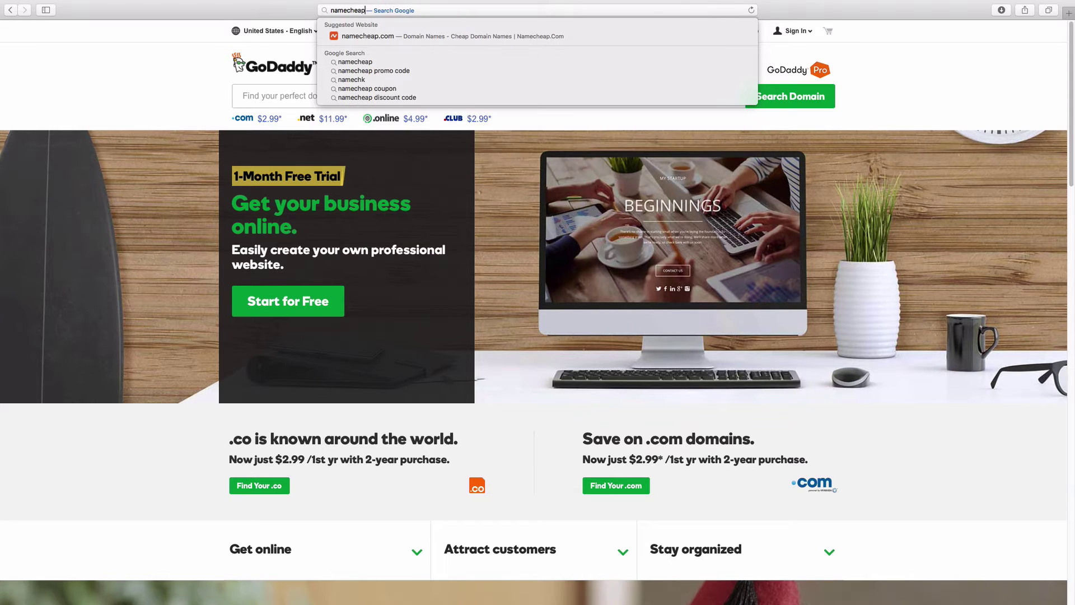
key("Return")
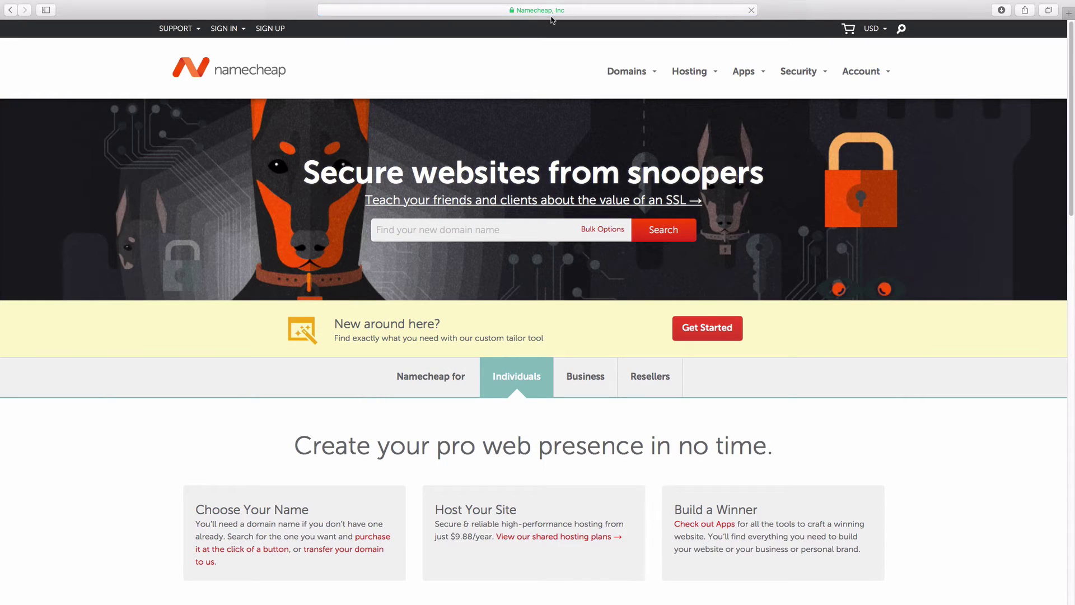
left_click(548, 11)
Load enom.com and put the cursor in its domain search box.
type("enom.com")
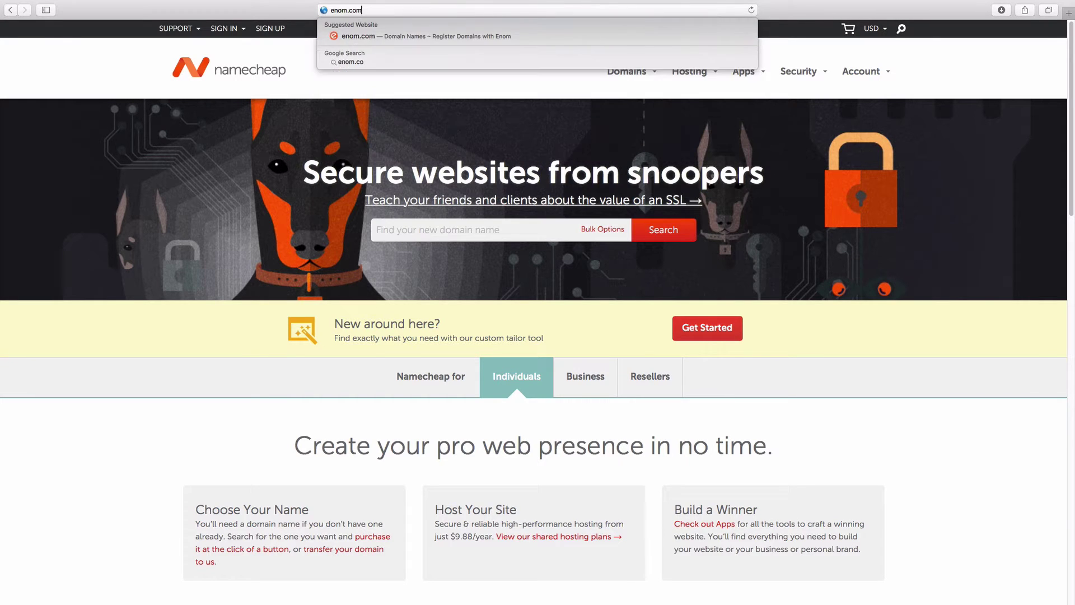
key("Return")
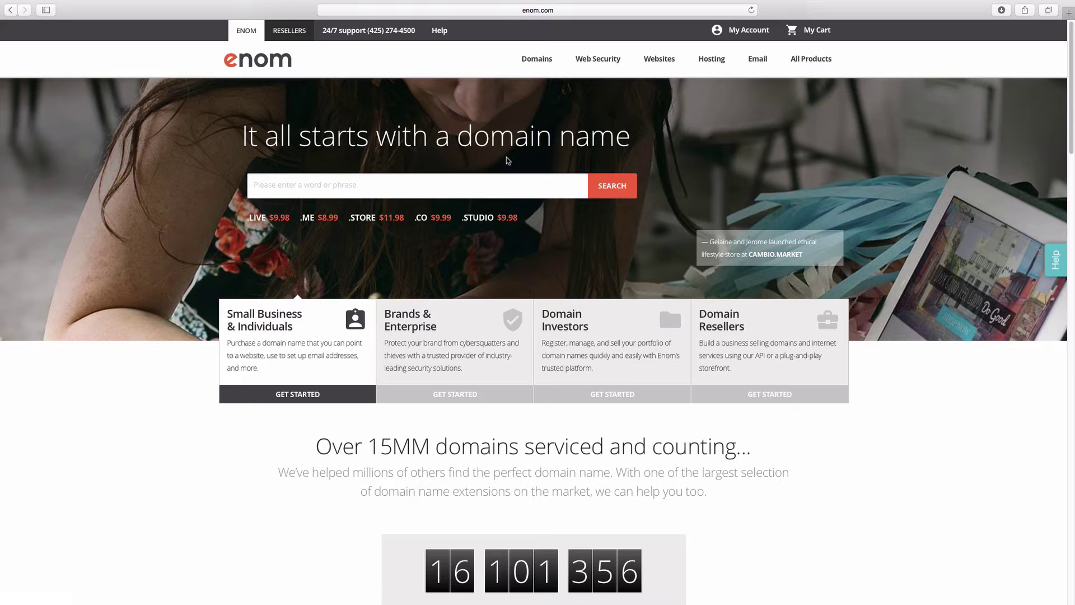
left_click(395, 185)
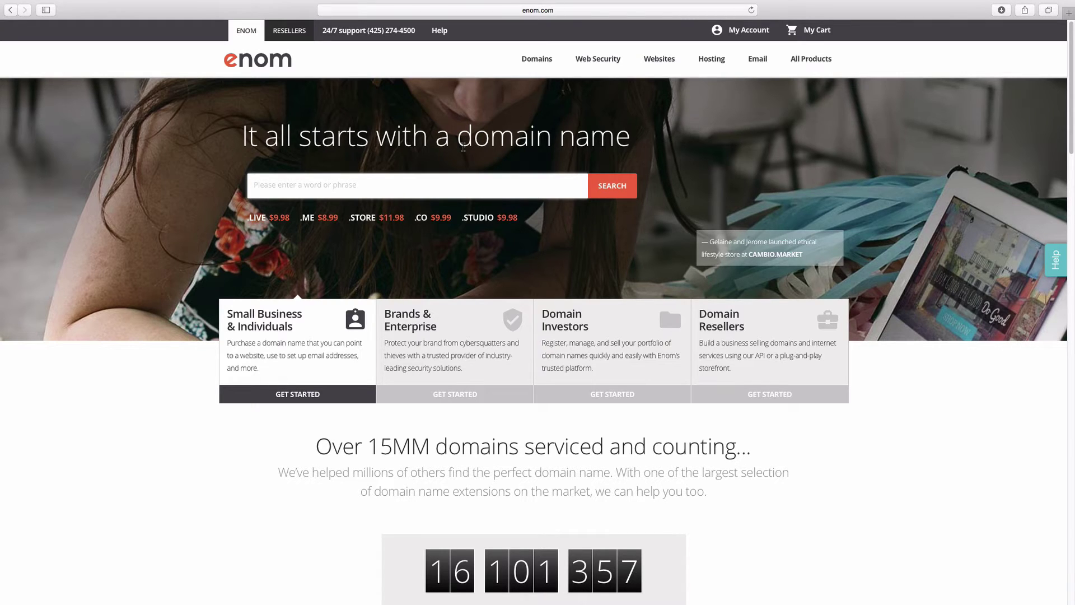
Search eNom for andrewisthegreatest.com, available at $13.95/year, and scan the alternative extensions.
type("andrewisthegreatest.com")
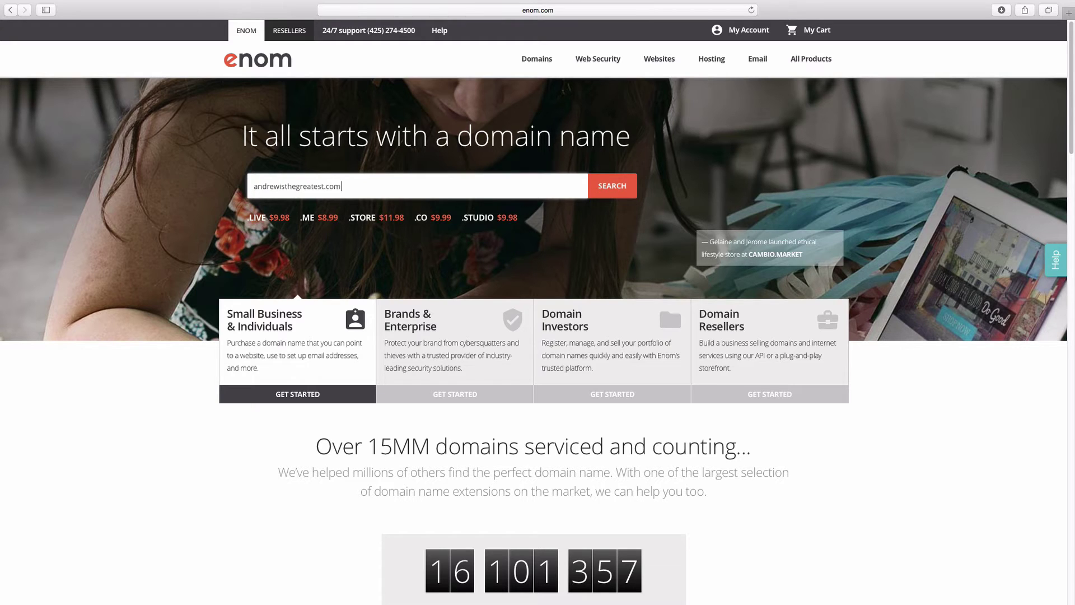
left_click(613, 187)
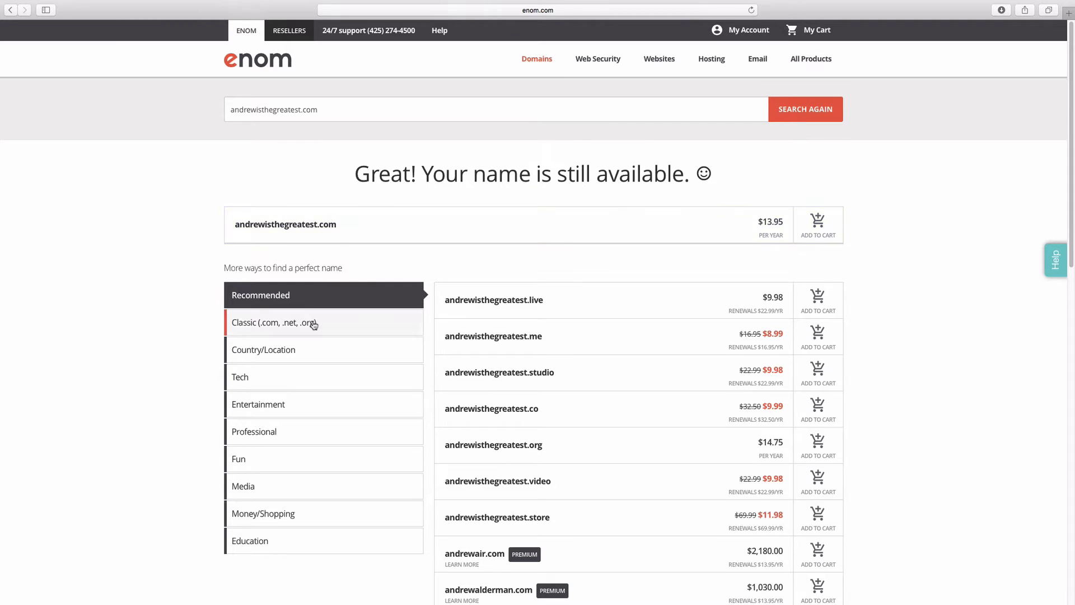
scroll(529, 297, "down", 1)
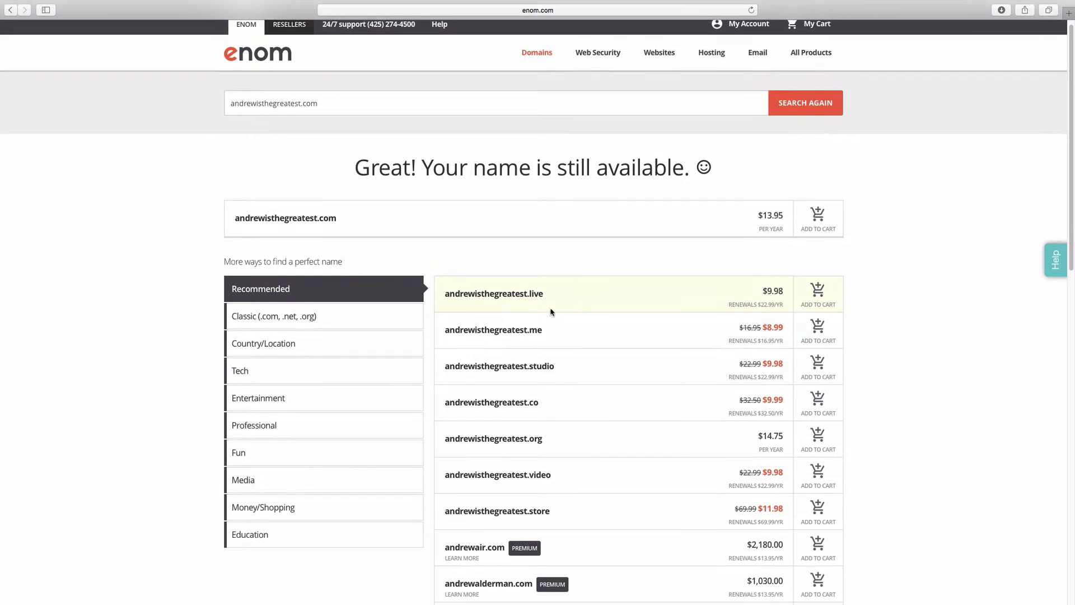
scroll(514, 359, "down", 3)
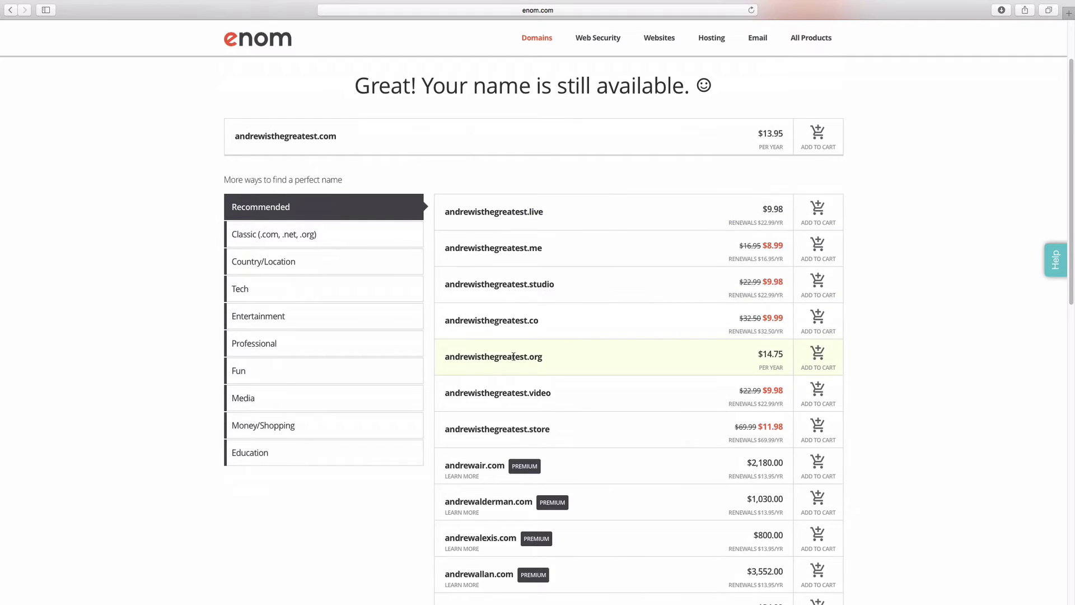
scroll(513, 357, "down", 4)
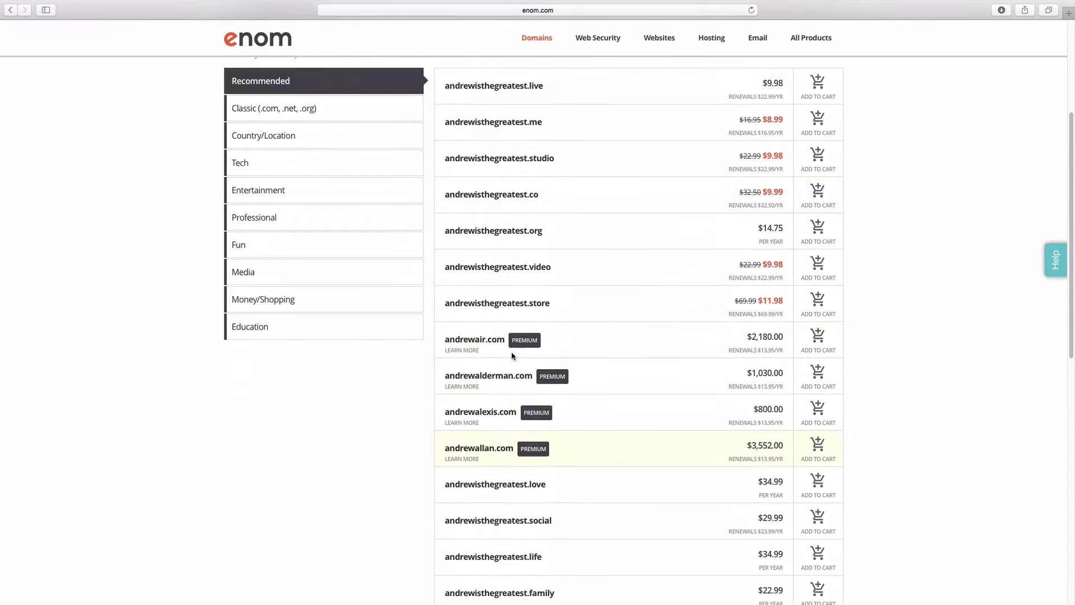
scroll(513, 357, "up", 7)
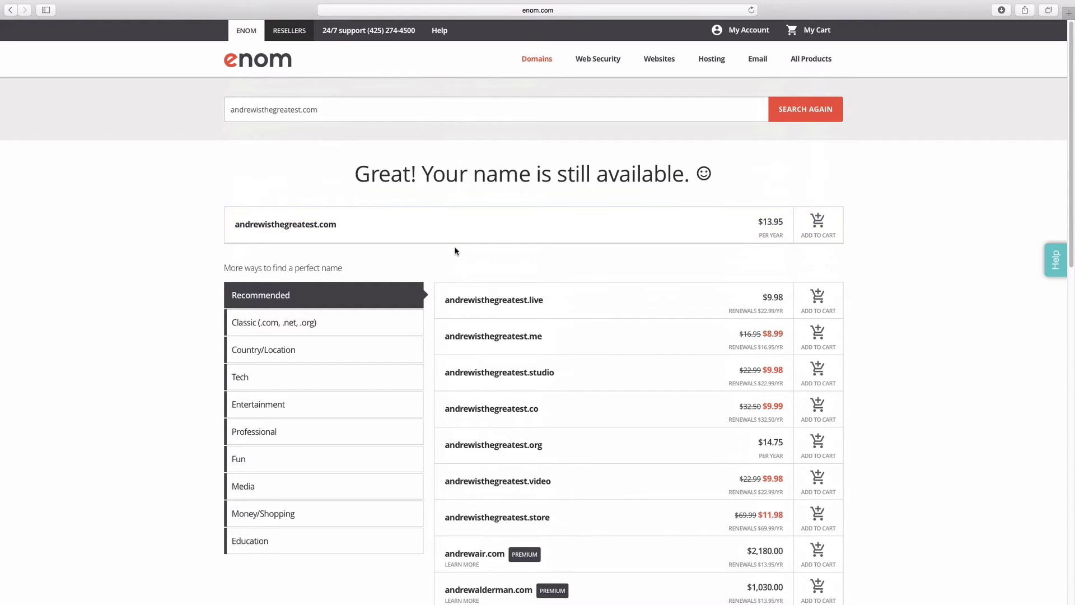
Load the StudentWebHosting site from the 'stu' address entry.
left_click(550, 11)
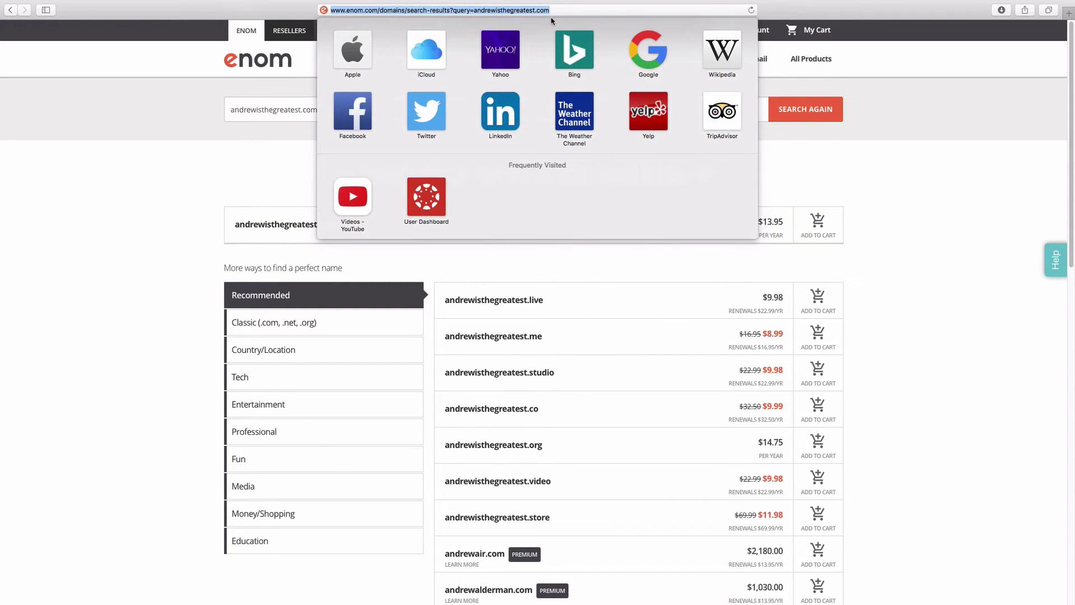
type("stud")
key("Return")
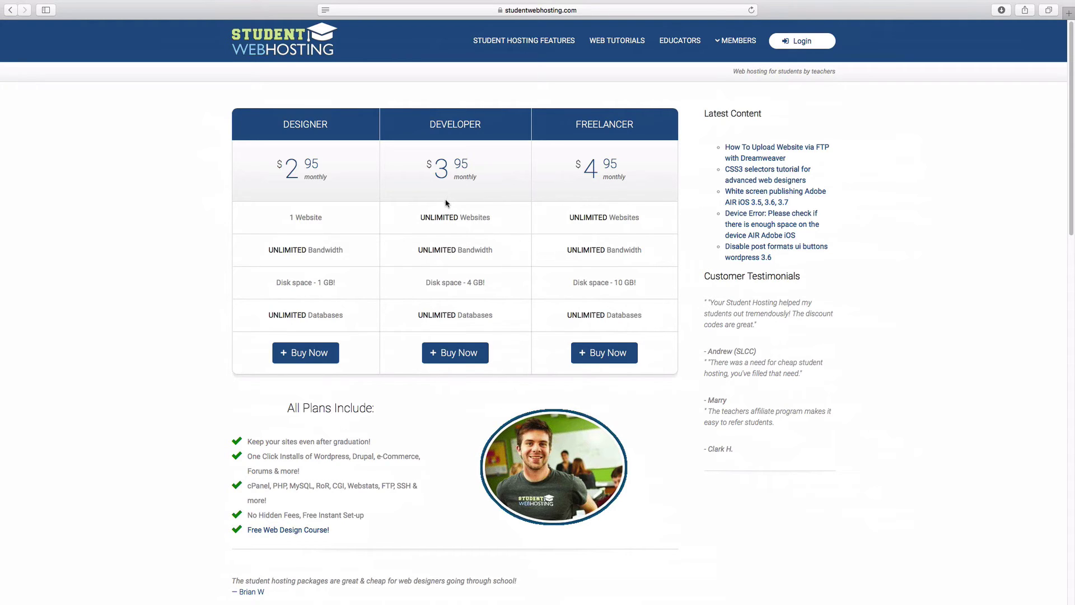
Highlight the Designer plan's $2 price and '1 Website' limit while comparing plans.
left_click_drag(307, 121, 305, 179)
left_click(306, 181)
left_click_drag(288, 218, 323, 222)
left_click(324, 221)
Order the Developer hosting plan on the Annual term and continue to domain services.
left_click(597, 353)
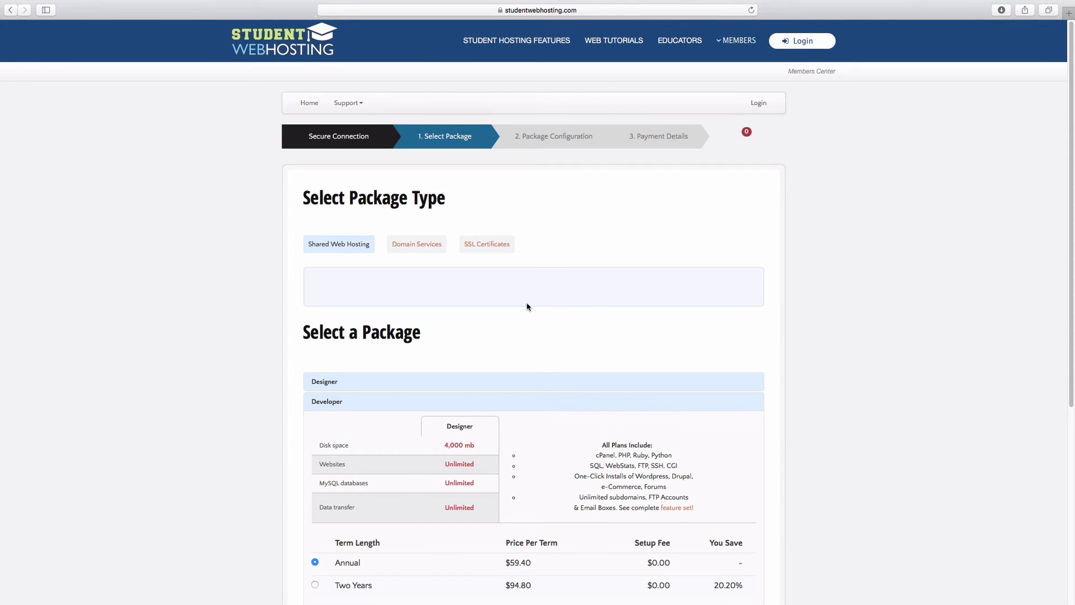
scroll(528, 307, "down", 3)
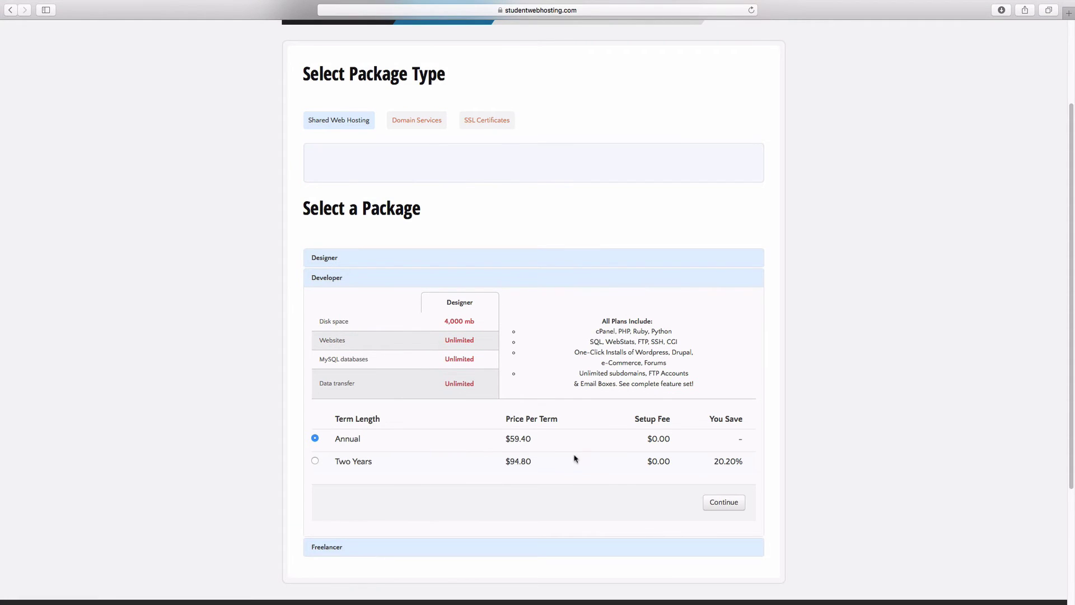
left_click(723, 506)
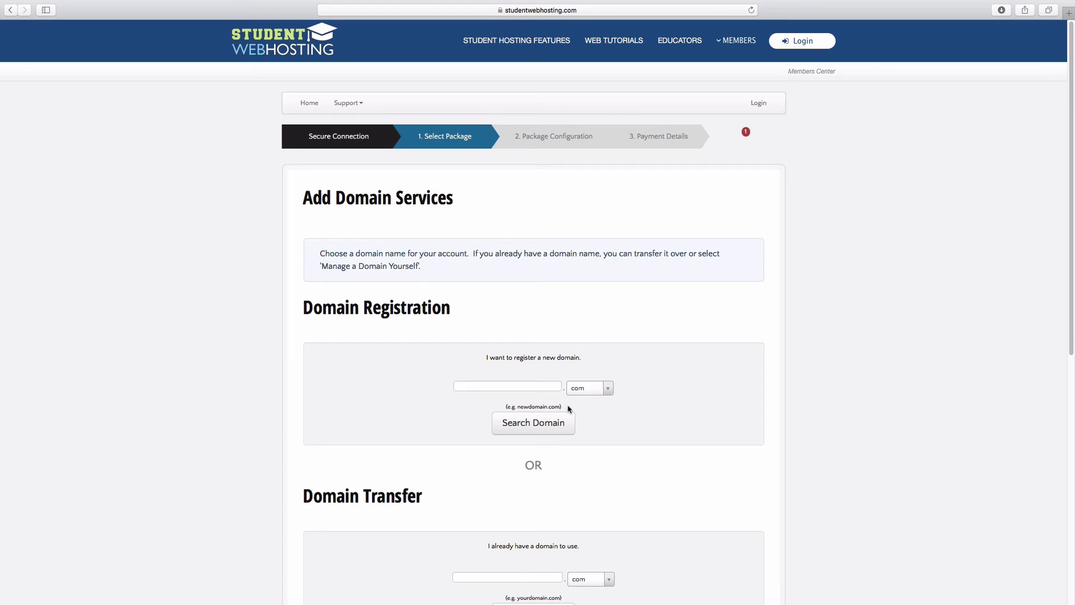
Enter 'andrew.com' in the self-managed domain field, then clear it again.
scroll(568, 409, "down", 10)
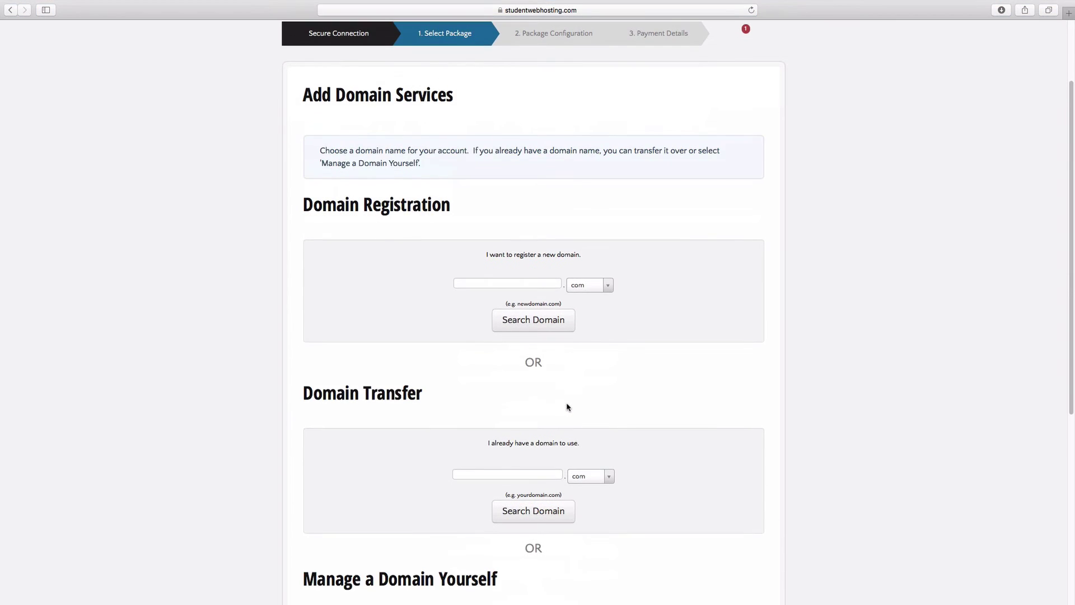
left_click(521, 476)
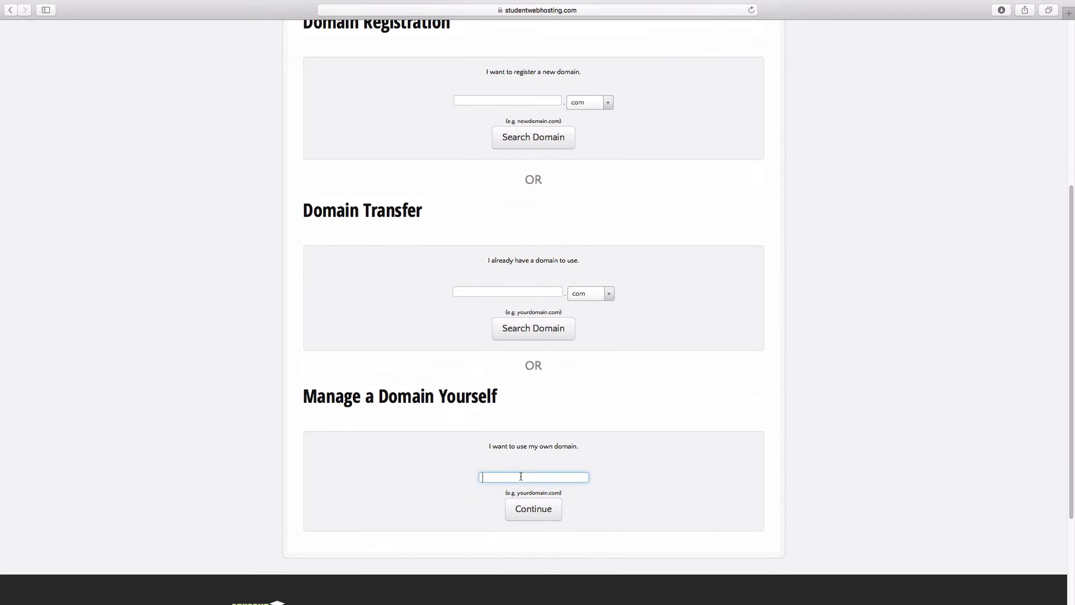
type("andrew")
type(".com")
triple_click(508, 474)
key("BackSpace")
Search andrewisthegreatest, add its .com registration at $10.95 to the cart, and continue.
scroll(508, 474, "up", 5)
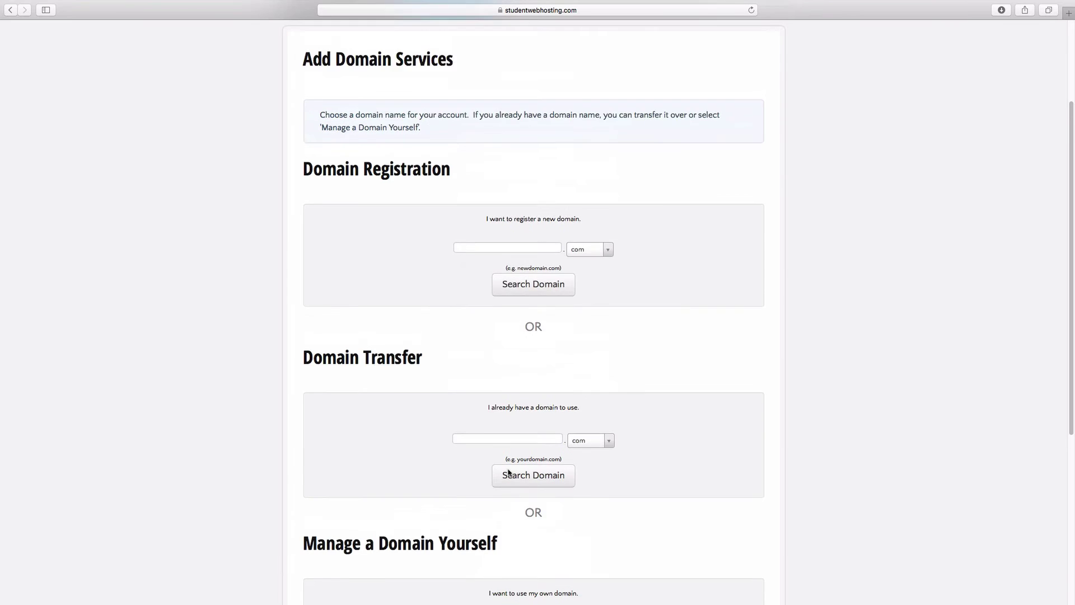
left_click(494, 269)
type("a")
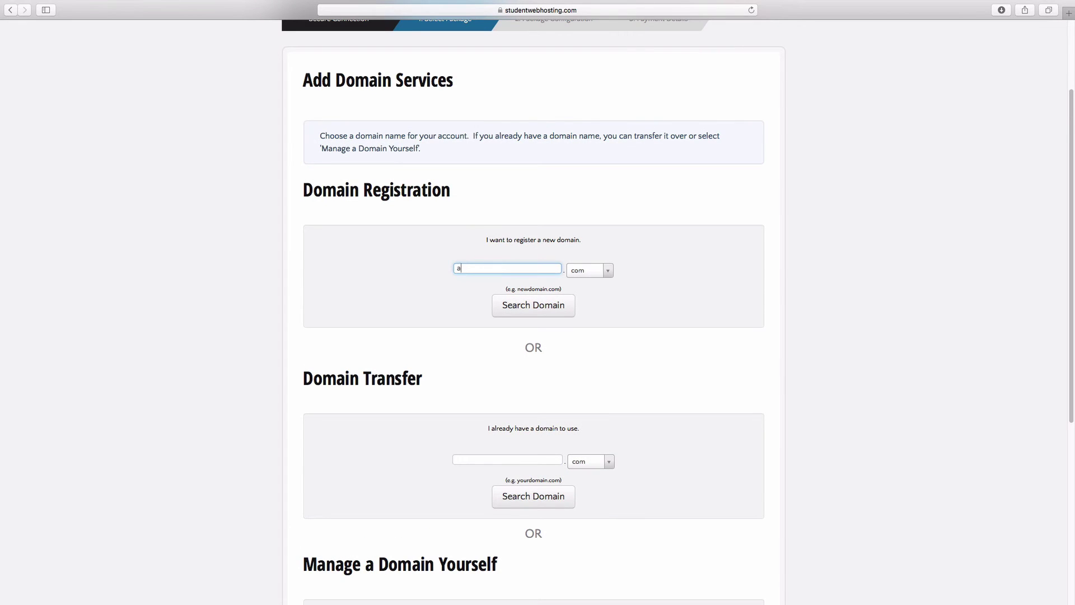
type("ndrewisthegreatest")
left_click(525, 307)
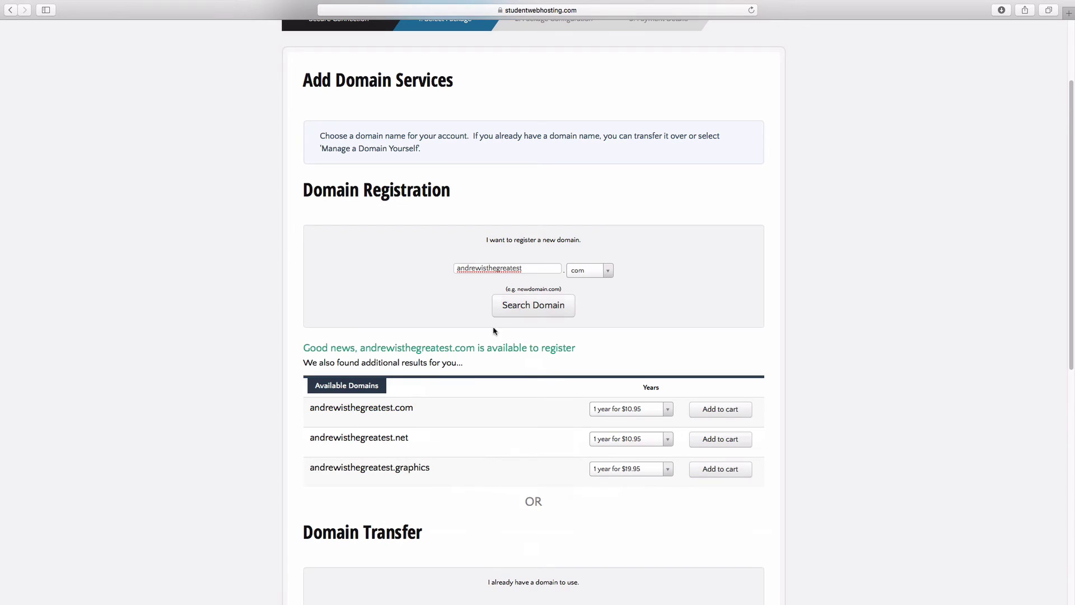
left_click(722, 412)
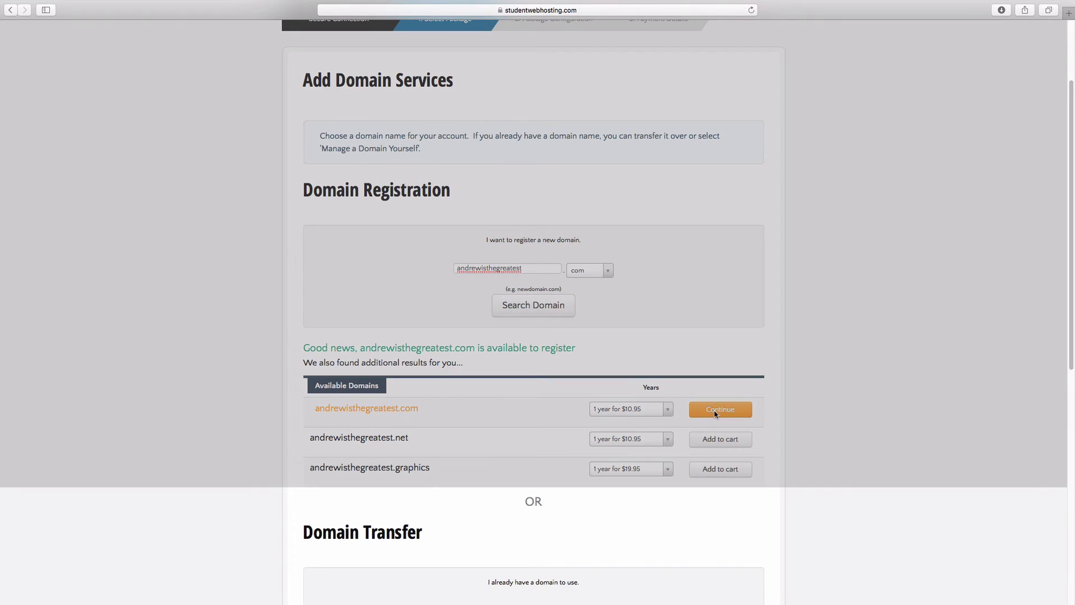
left_click(715, 414)
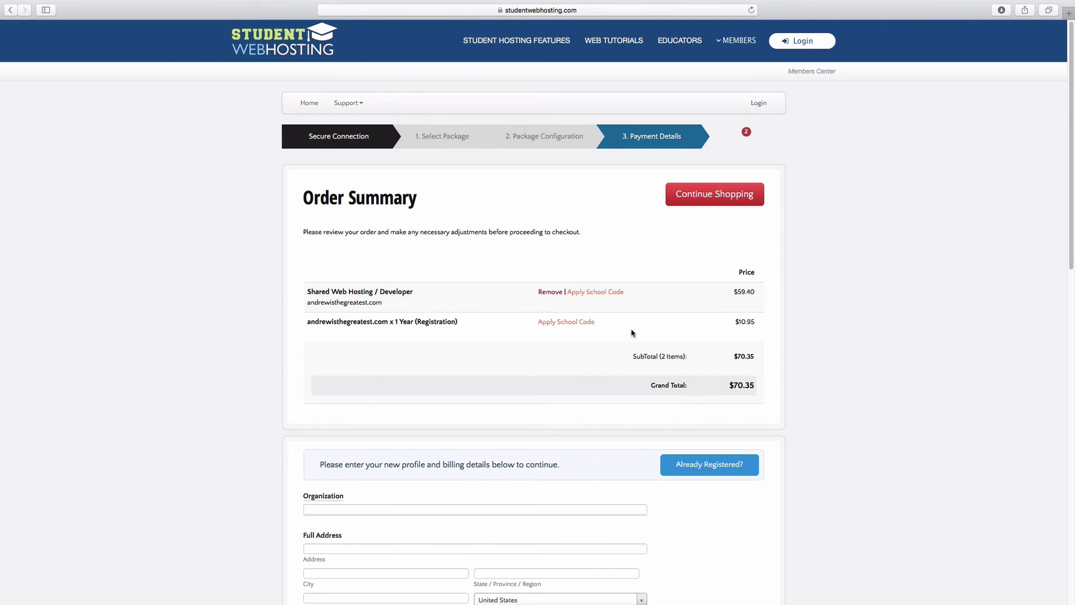
Scroll through the billing form and payment method, then back to the $70.35 Order Summary.
scroll(675, 381, "down", 10)
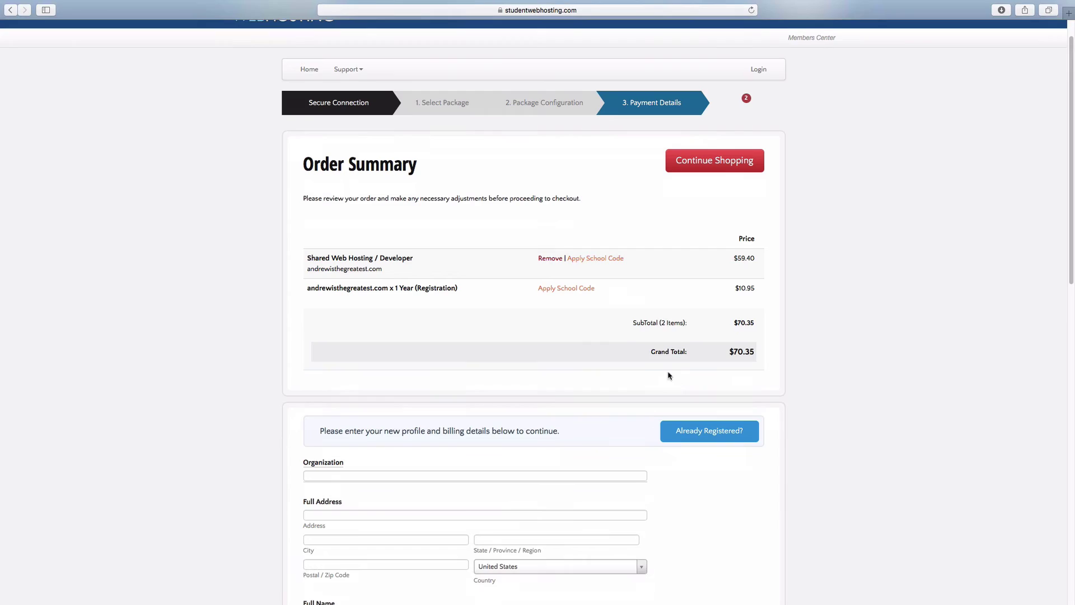
scroll(510, 375, "down", 2)
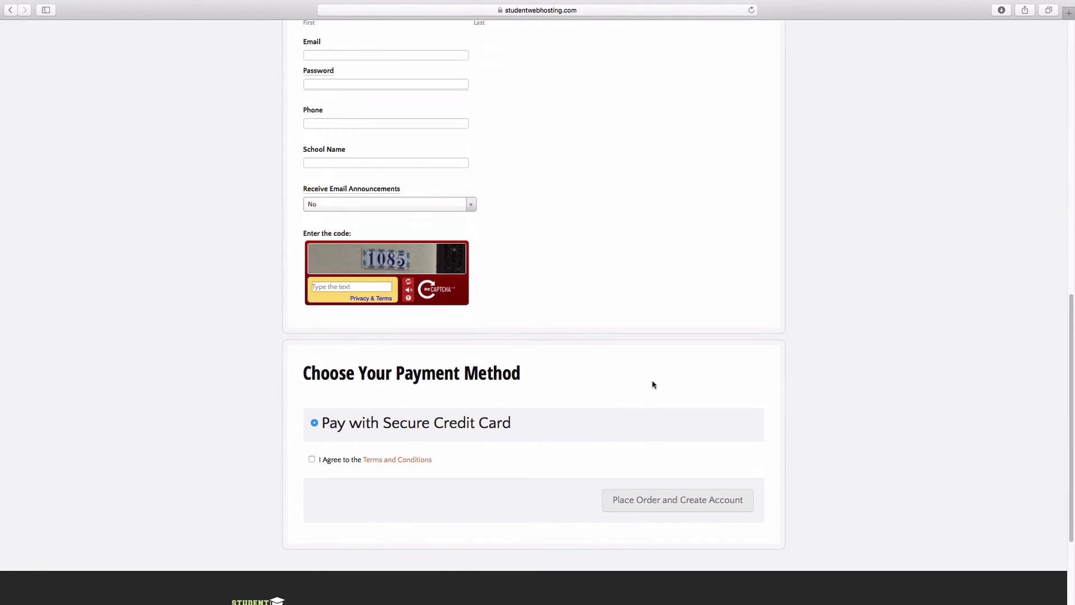
scroll(653, 383, "up", 12)
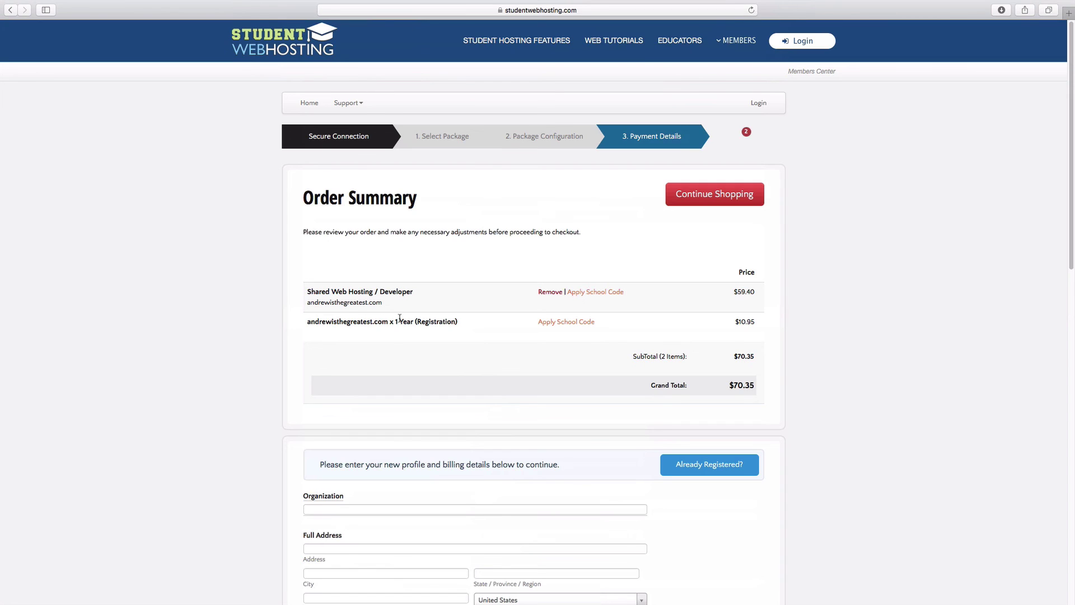
left_click(539, 11)
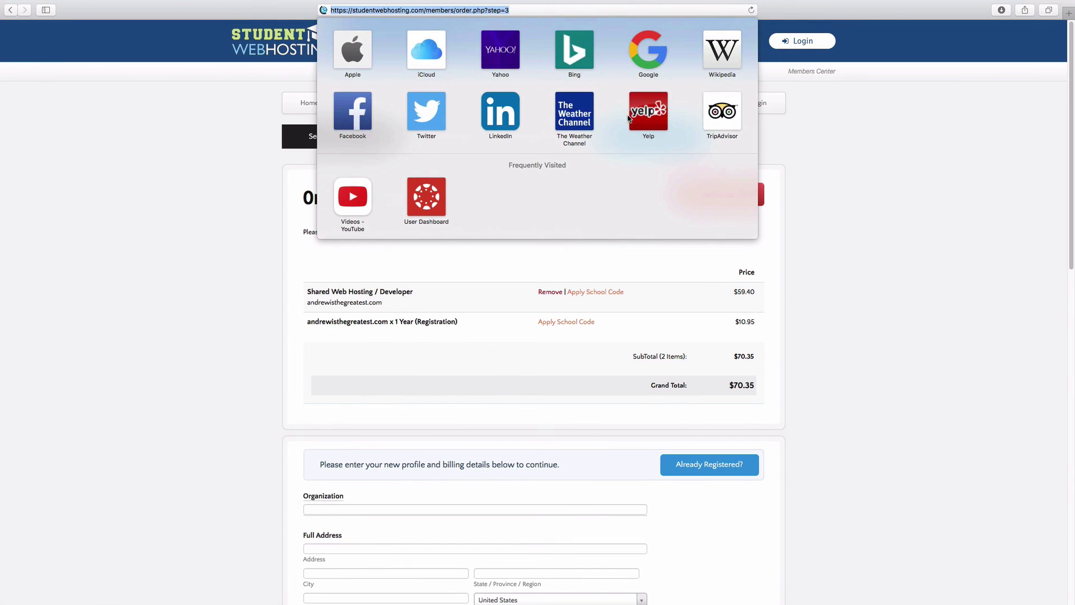
type("snapnames.com")
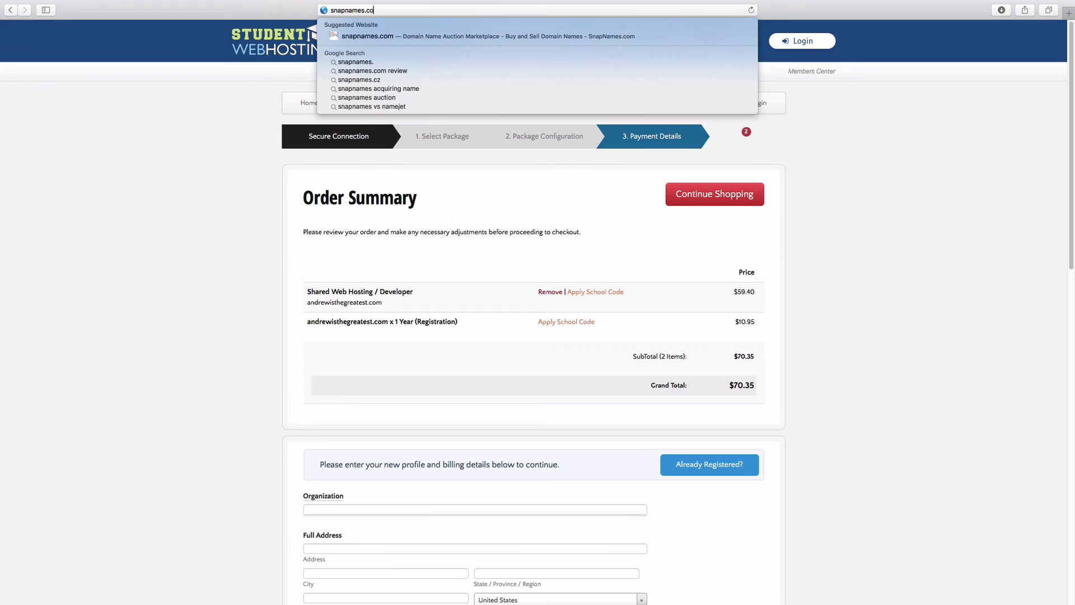
key("Return")
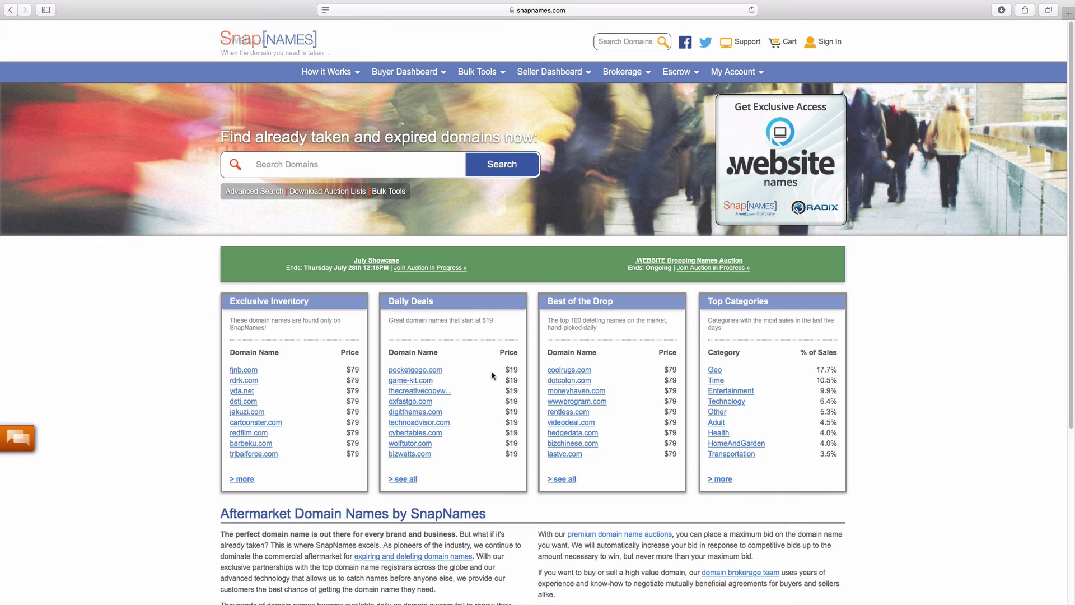
mouse_move(223, 2)
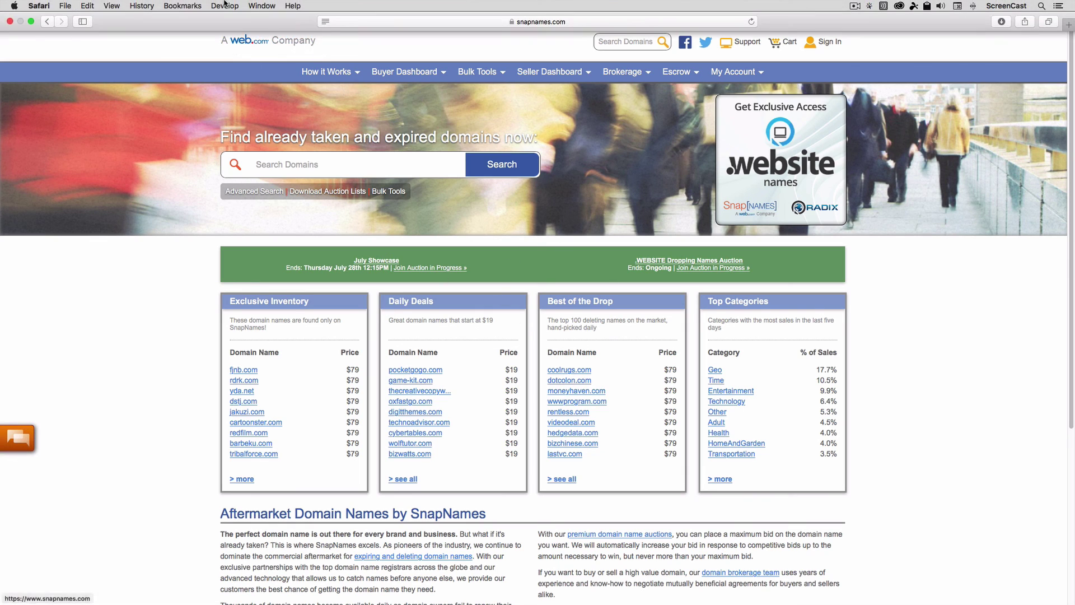
left_click(48, 22)
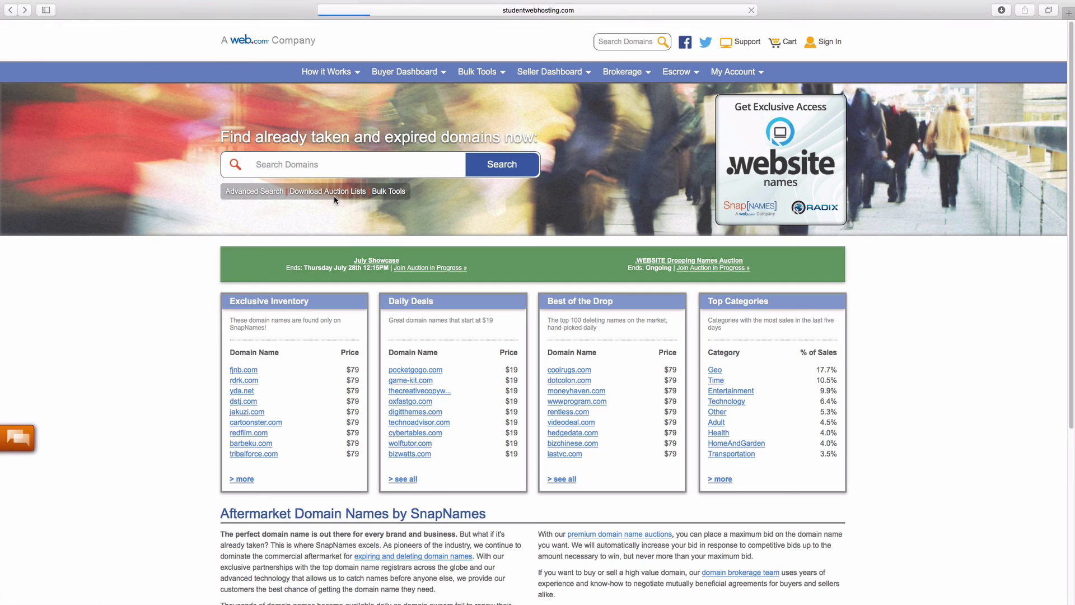